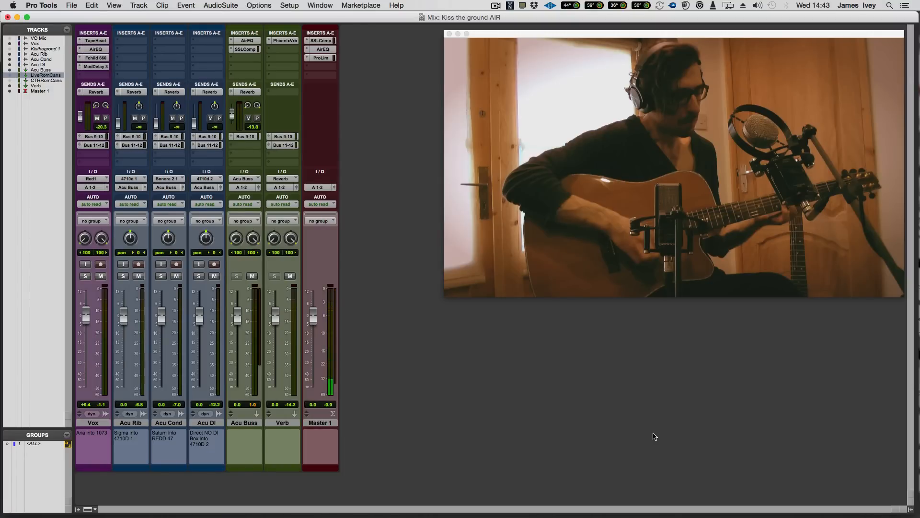
- Inspect the Vox track's insert plug-ins: AirEQ, TapeHead, Fairchild 660 and Mod Delay III
{"action": "left_click", "coordinate": [94, 49]}
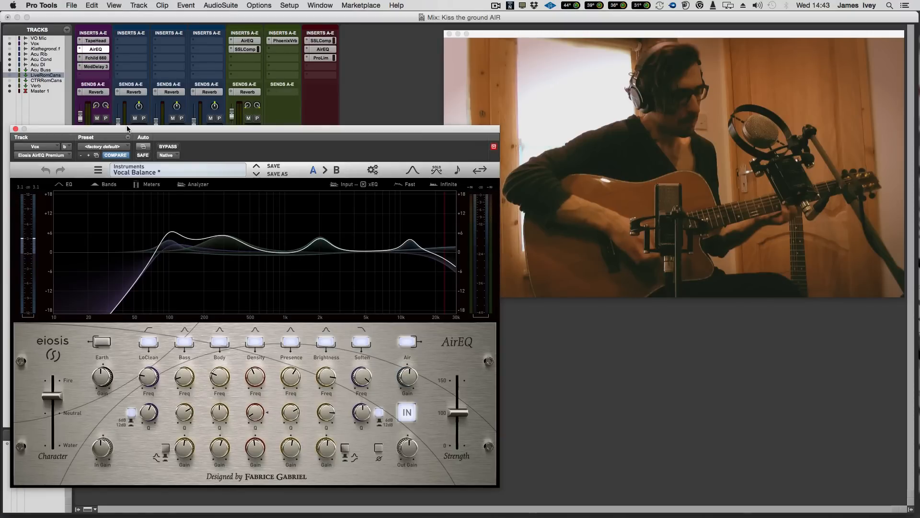
{"action": "left_click", "coordinate": [15, 129]}
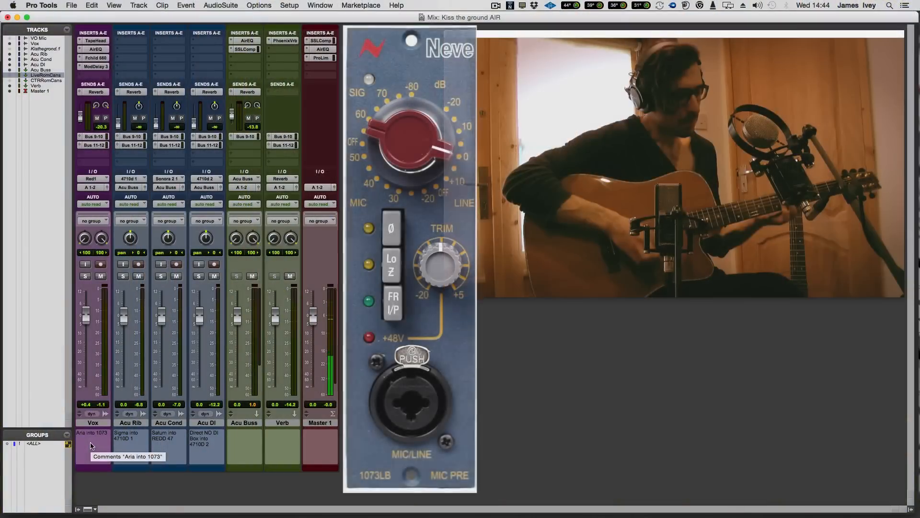
{"action": "left_click", "coordinate": [92, 40]}
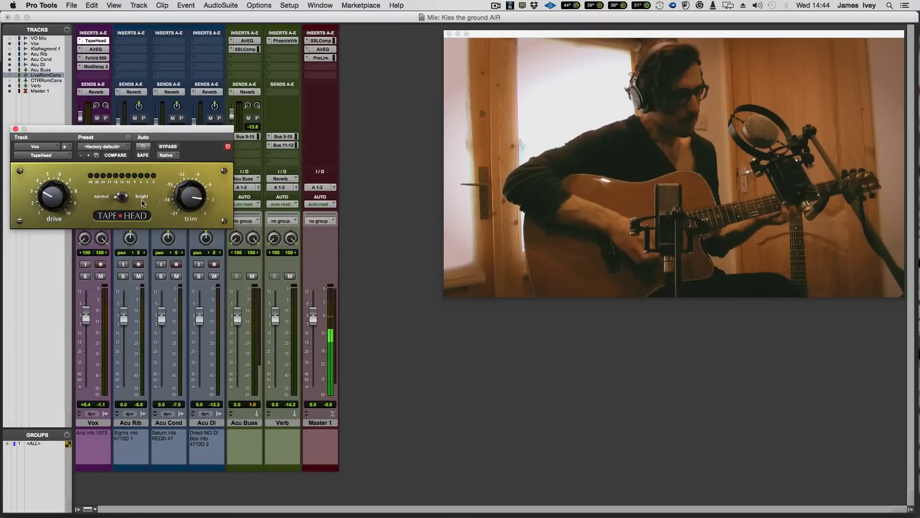
{"action": "left_click", "coordinate": [96, 49]}
{"action": "left_click", "coordinate": [97, 58]}
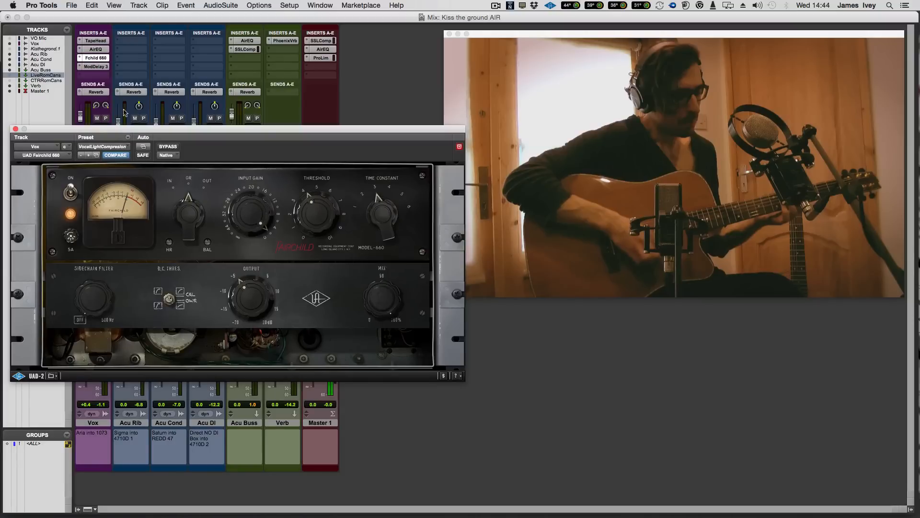
{"action": "left_click", "coordinate": [96, 67]}
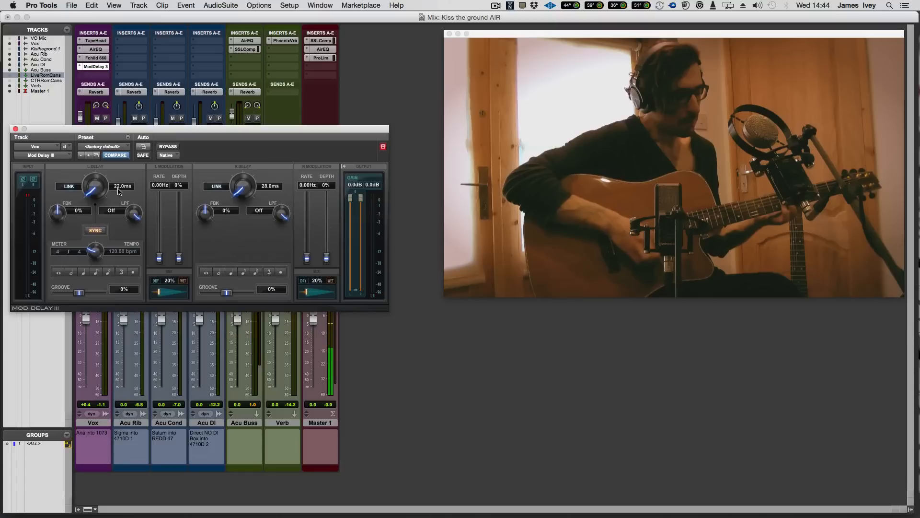
- Open AirEQ on the Vox track and solo that track in the Edit window, keeping the track controls uncovered
{"action": "left_click", "coordinate": [100, 51]}
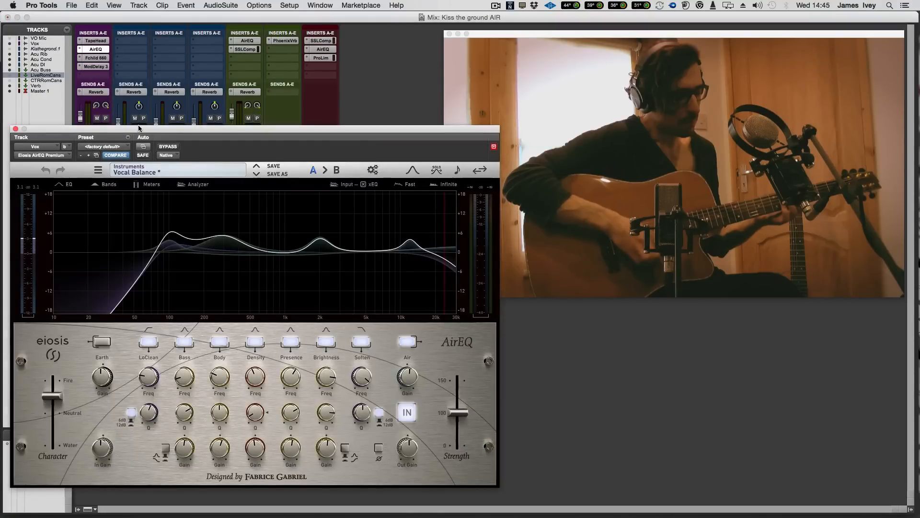
{"action": "left_click_drag", "start_coordinate": [139, 128], "coordinate": [542, 94]}
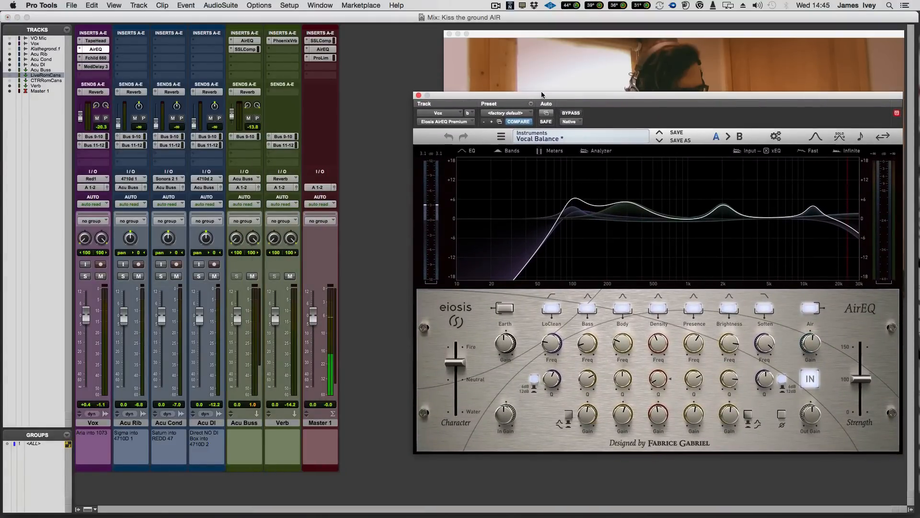
{"action": "key", "text": "super+equal"}
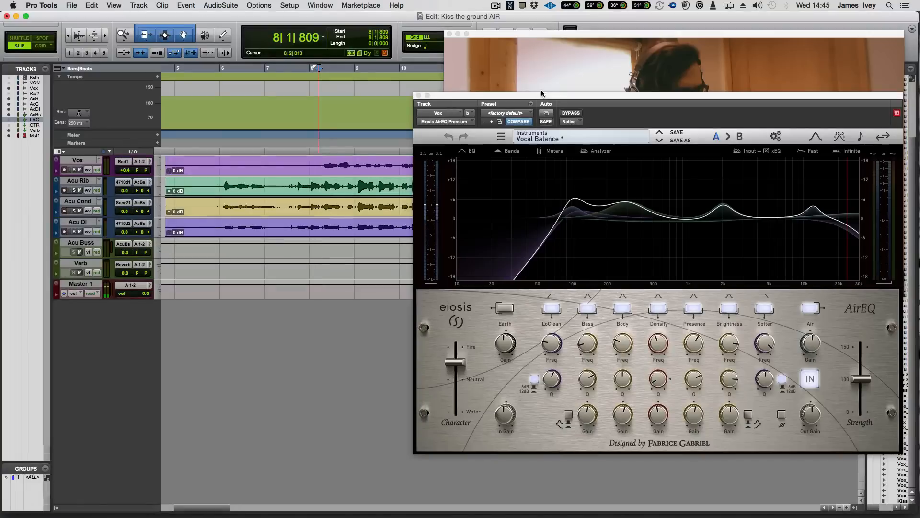
{"action": "left_click", "coordinate": [74, 171]}
{"action": "left_click_drag", "start_coordinate": [564, 98], "coordinate": [455, 93]}
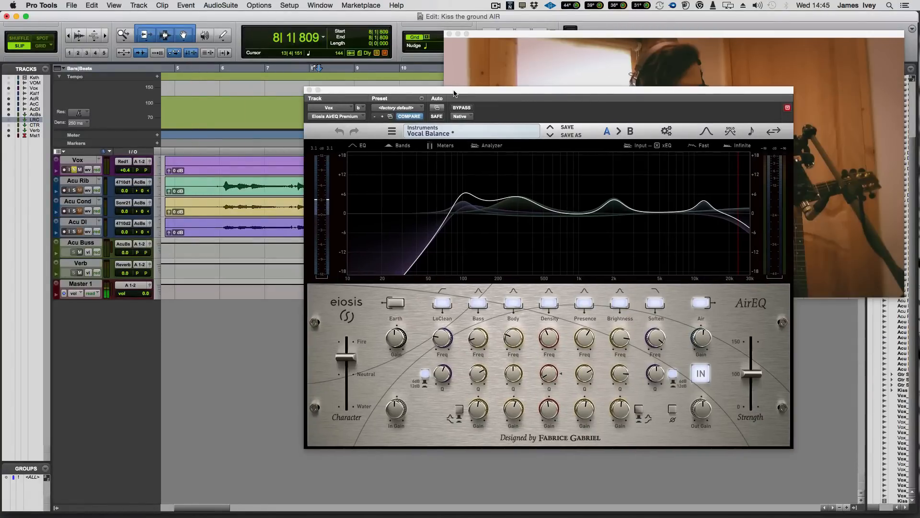
- Play the soloed vocal and compare it with AirEQ bypassed and active, then stop playback
{"action": "key", "text": "space"}
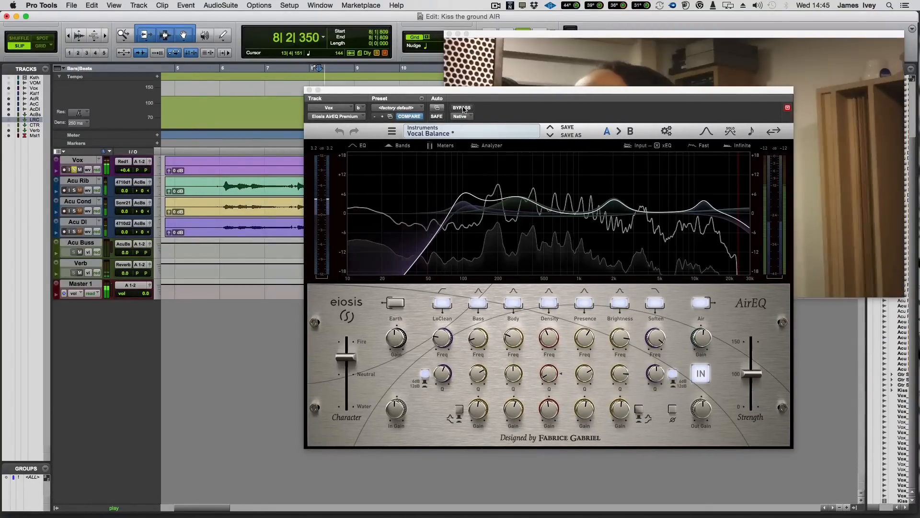
{"action": "left_click", "coordinate": [463, 108]}
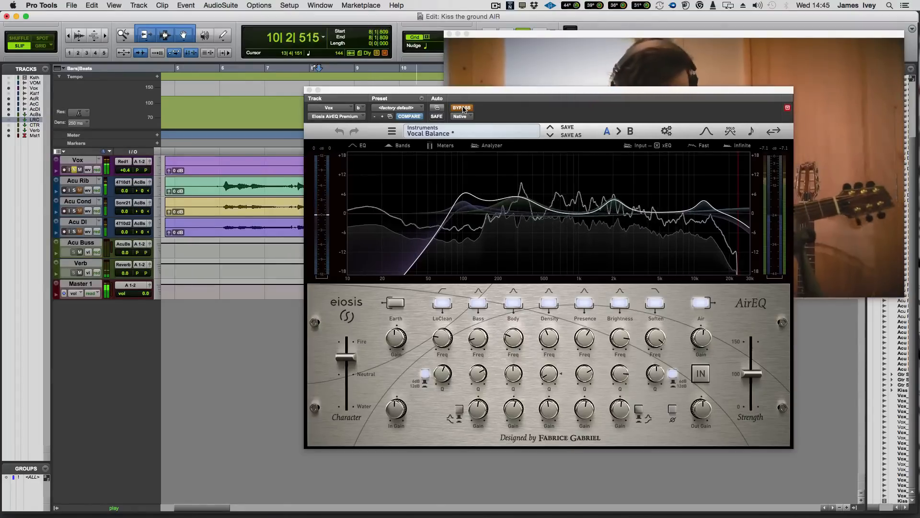
{"action": "left_click", "coordinate": [462, 108]}
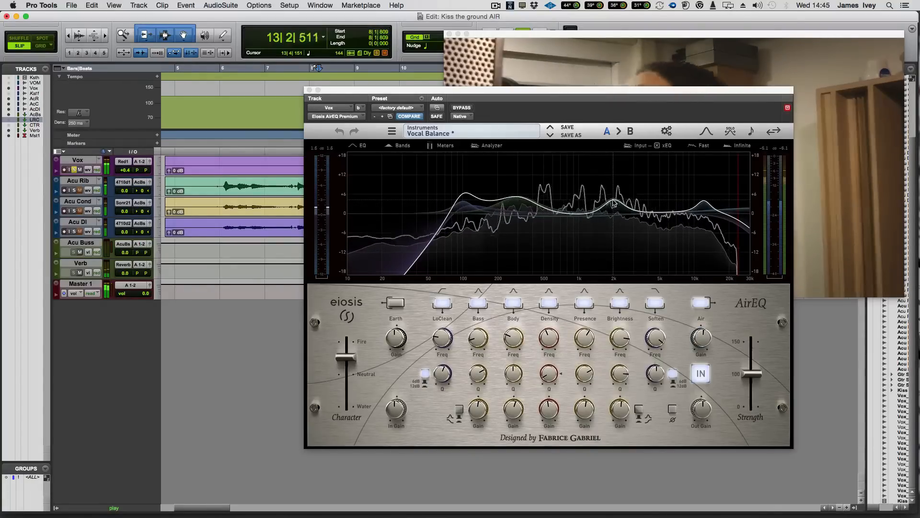
{"action": "key", "text": "space"}
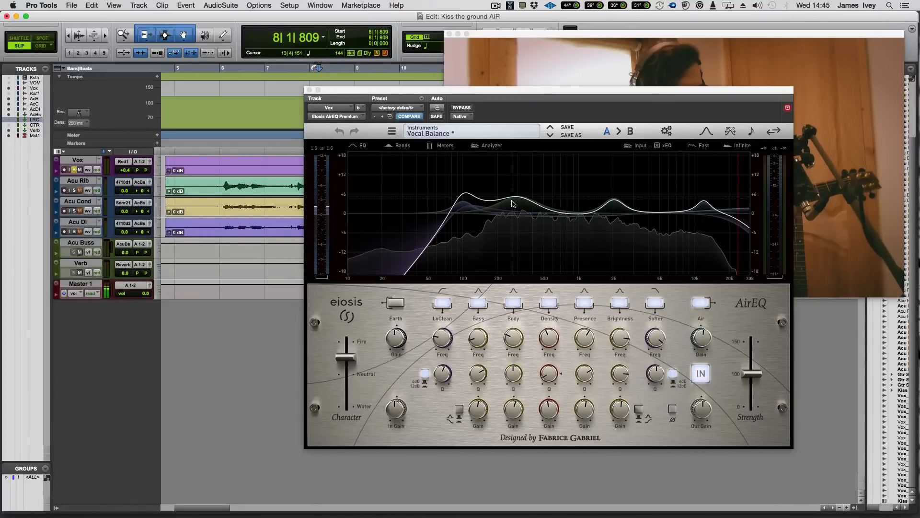
- Replay the vocal starting with AirEQ bypassed, switch the bypass off and on for comparison, and end with the EQ active
{"action": "left_click", "coordinate": [461, 108]}
{"action": "key", "text": "space"}
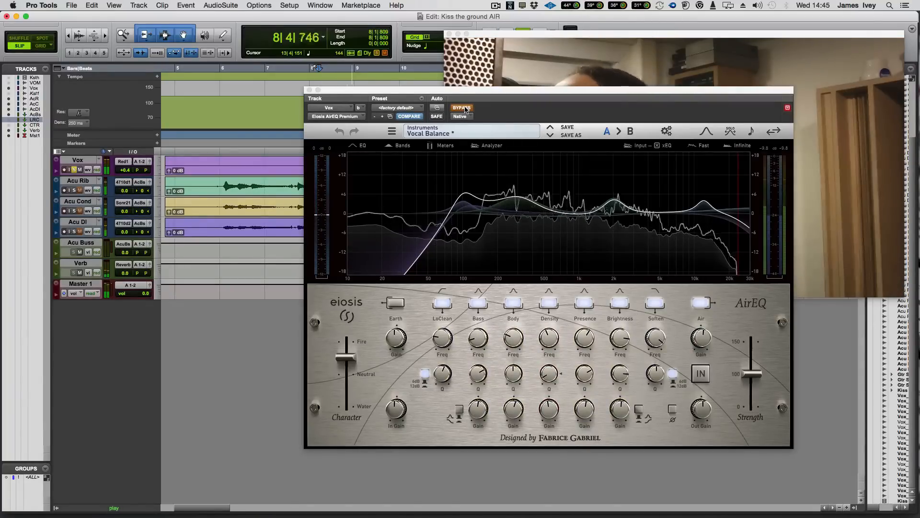
{"action": "left_click", "coordinate": [462, 108]}
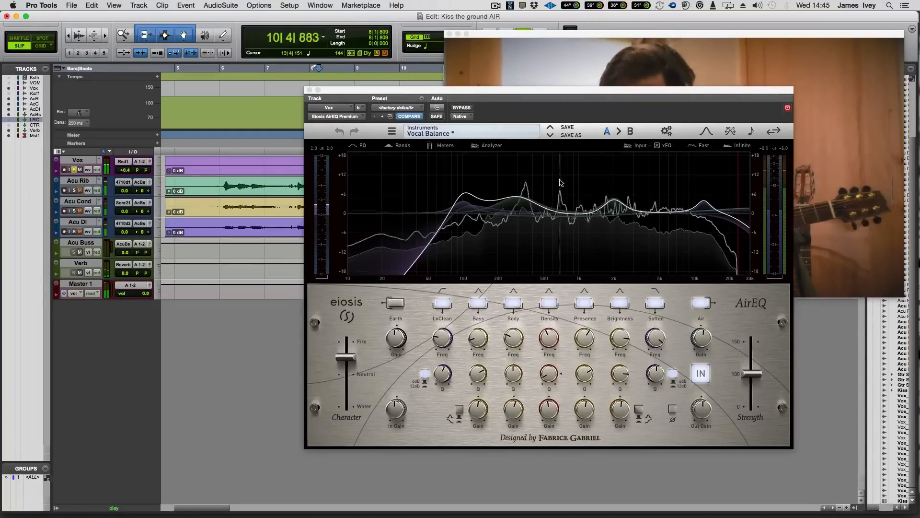
{"action": "left_click", "coordinate": [462, 107]}
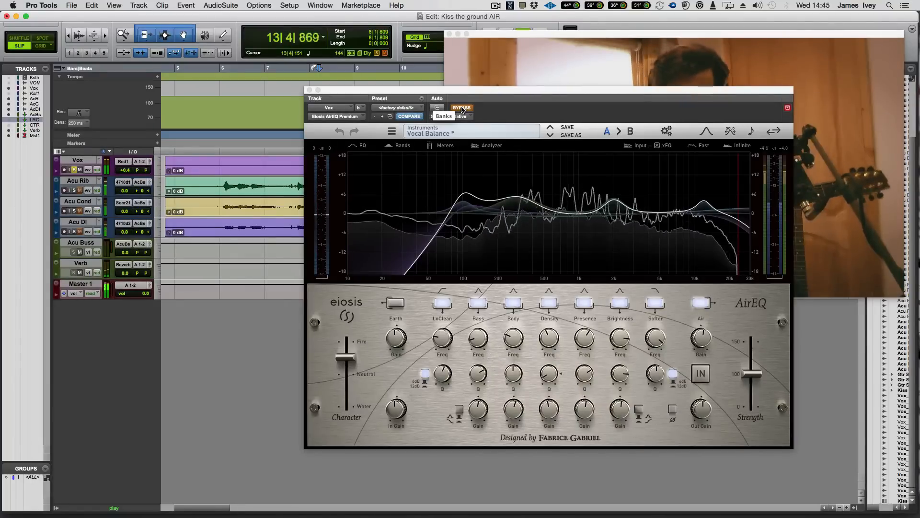
{"action": "left_click", "coordinate": [462, 107]}
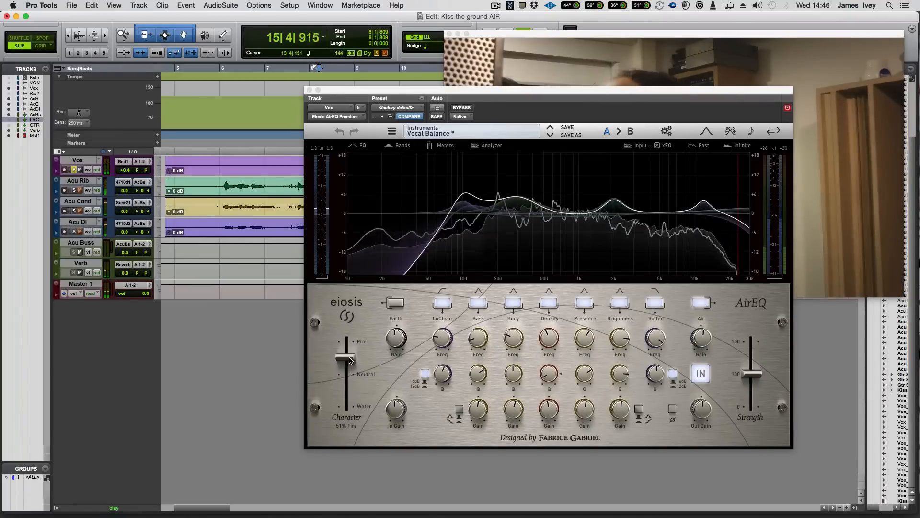
{"action": "mouse_move", "coordinate": [350, 357]}
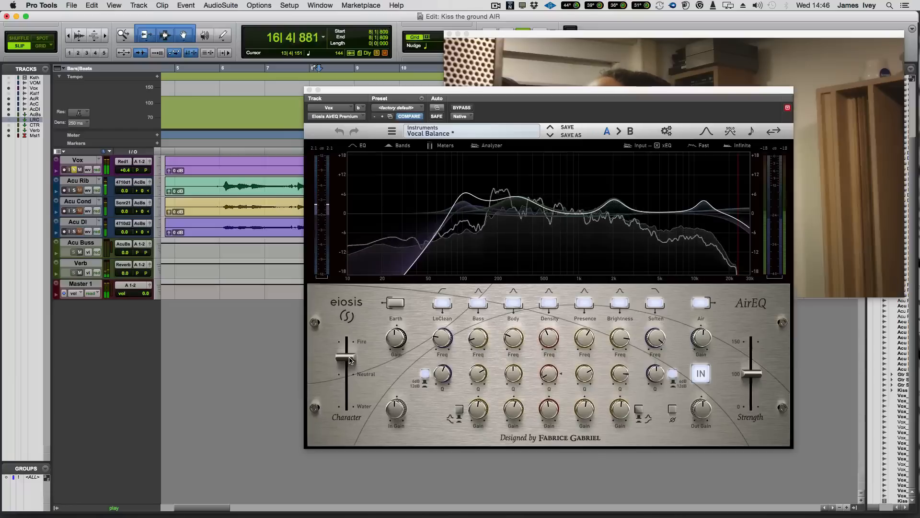
{"action": "key", "text": "space"}
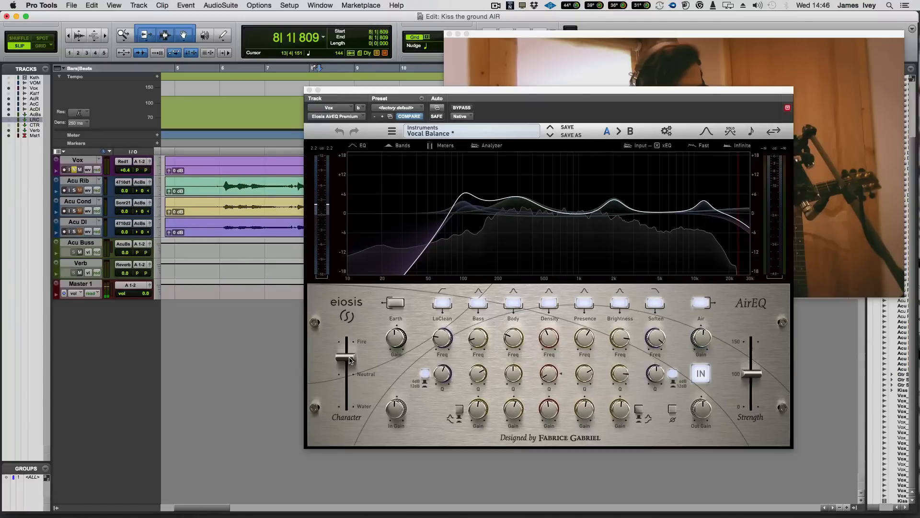
- Set the Character of the Vox AirEQ to 51% Fire and close the plug-in
{"action": "mouse_move", "coordinate": [351, 360]}
{"action": "left_mouse_down"}
{"action": "mouse_move", "coordinate": [352, 407]}
{"action": "mouse_move", "coordinate": [353, 342]}
{"action": "mouse_move", "coordinate": [353, 403]}
{"action": "mouse_move", "coordinate": [354, 359]}
{"action": "left_mouse_up"}
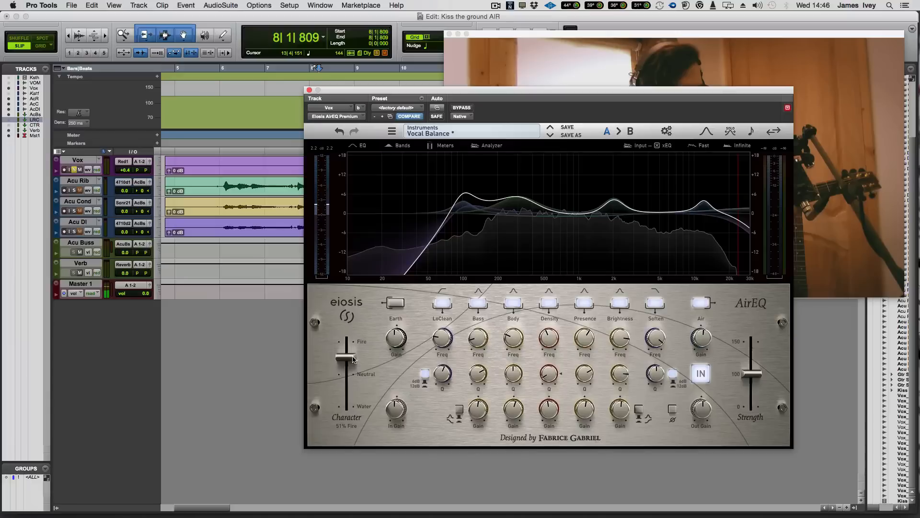
{"action": "left_click", "coordinate": [309, 90]}
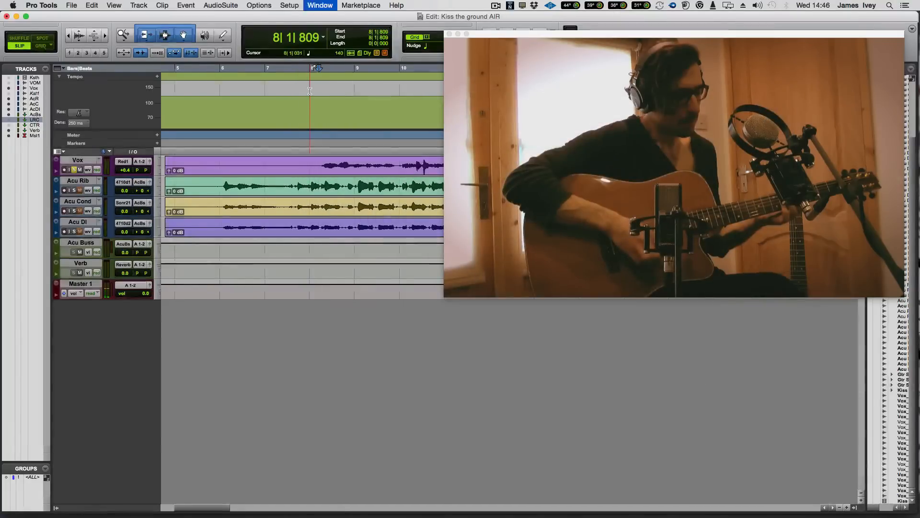
- Return to the Mix window and solo the Acu Rib, Acu Cond and Acu DI tracks
{"action": "key", "text": "super+equal"}
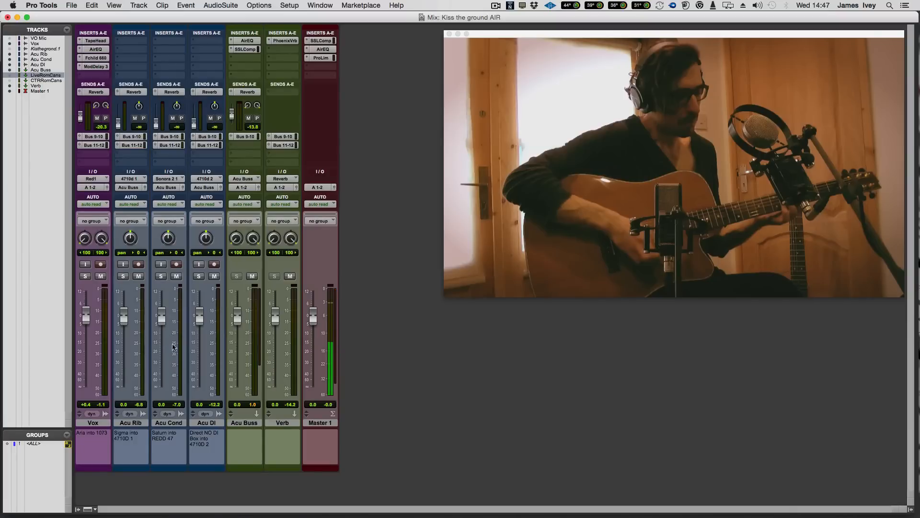
{"action": "left_click", "coordinate": [123, 276]}
{"action": "left_click", "coordinate": [161, 276]}
{"action": "left_click", "coordinate": [199, 276]}
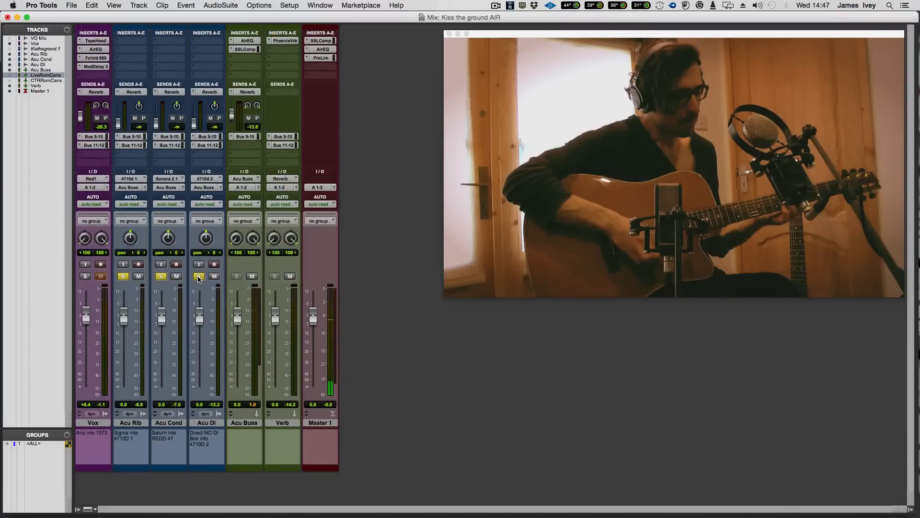
- Inspect the AirEQ and SSLComp inserts on Acu Buss, and reopen AirEQ clear of the video
{"action": "left_click", "coordinate": [245, 41]}
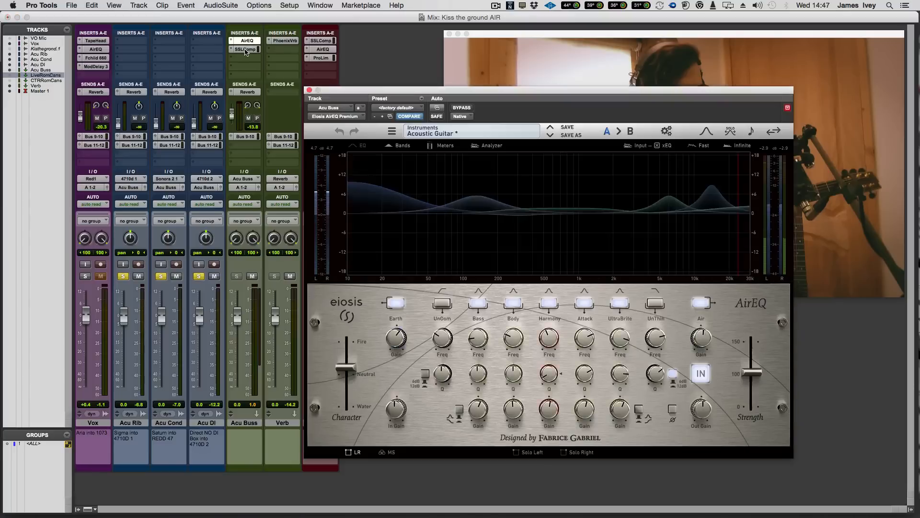
{"action": "left_click", "coordinate": [245, 49]}
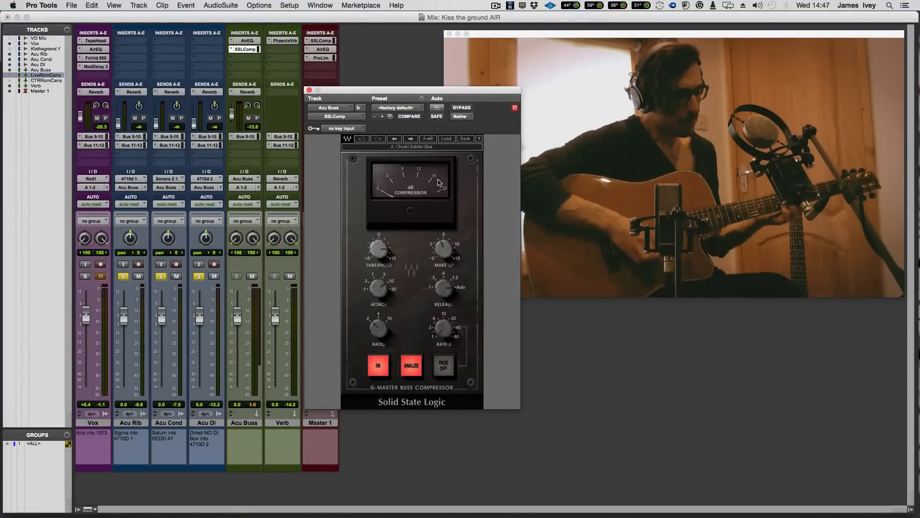
{"action": "left_click", "coordinate": [310, 90]}
{"action": "left_click", "coordinate": [246, 41]}
{"action": "left_click_drag", "start_coordinate": [388, 92], "coordinate": [125, 133]}
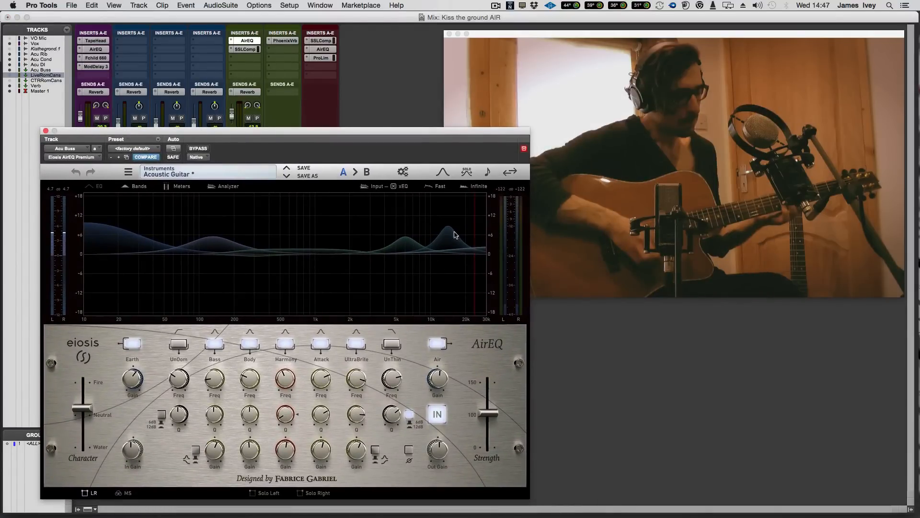
- Compare the acoustic guitars with the Acu Buss AirEQ bypassed and active during playback, and close the plug-in
{"action": "left_click", "coordinate": [198, 149]}
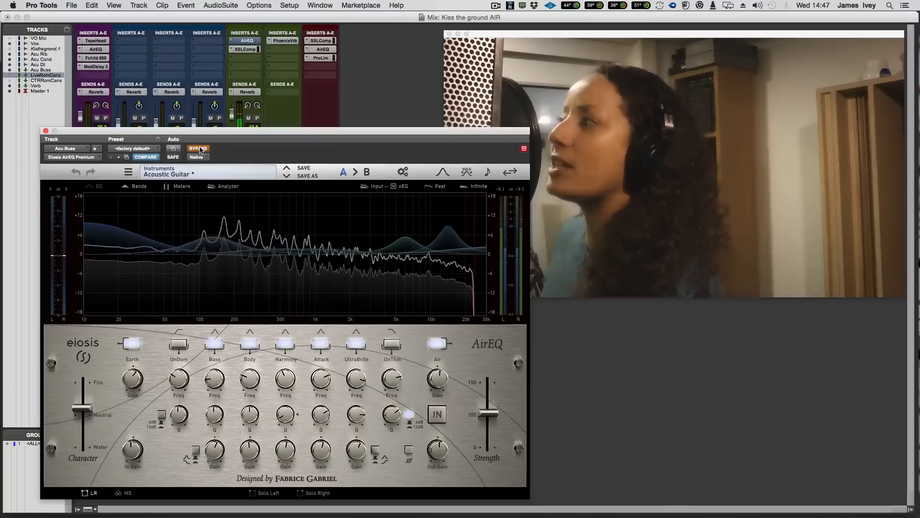
{"action": "left_click", "coordinate": [200, 149]}
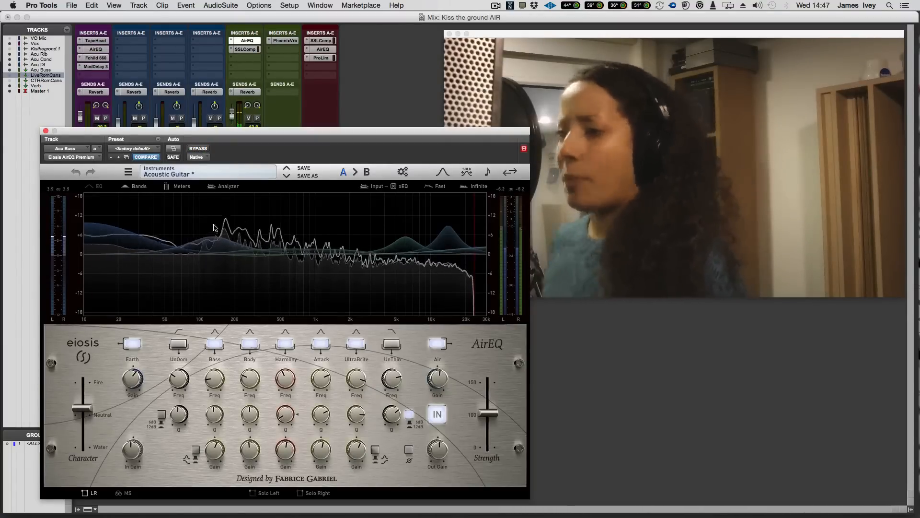
{"action": "left_click", "coordinate": [200, 149]}
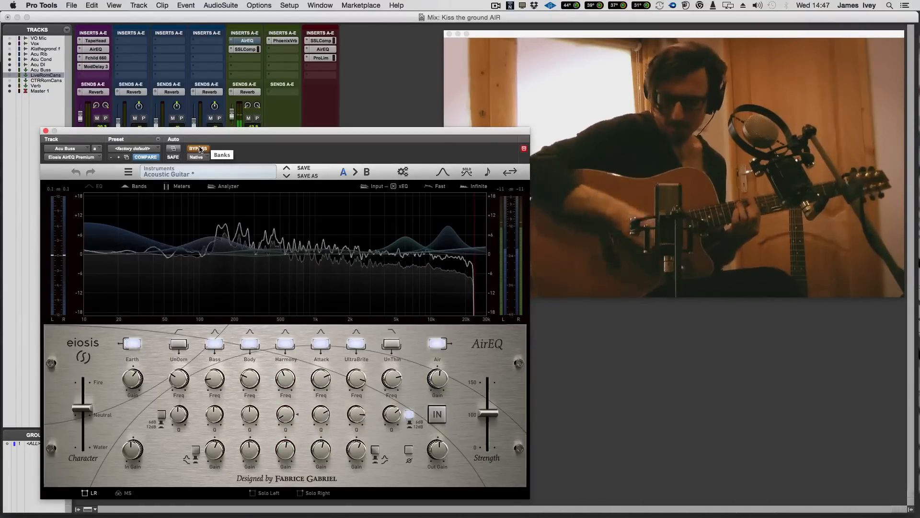
{"action": "left_click", "coordinate": [200, 149]}
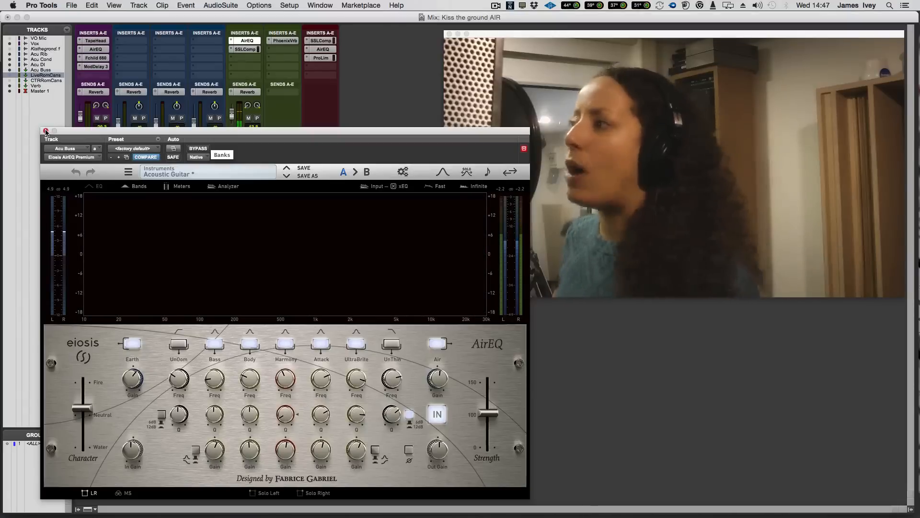
{"action": "left_click", "coordinate": [45, 131]}
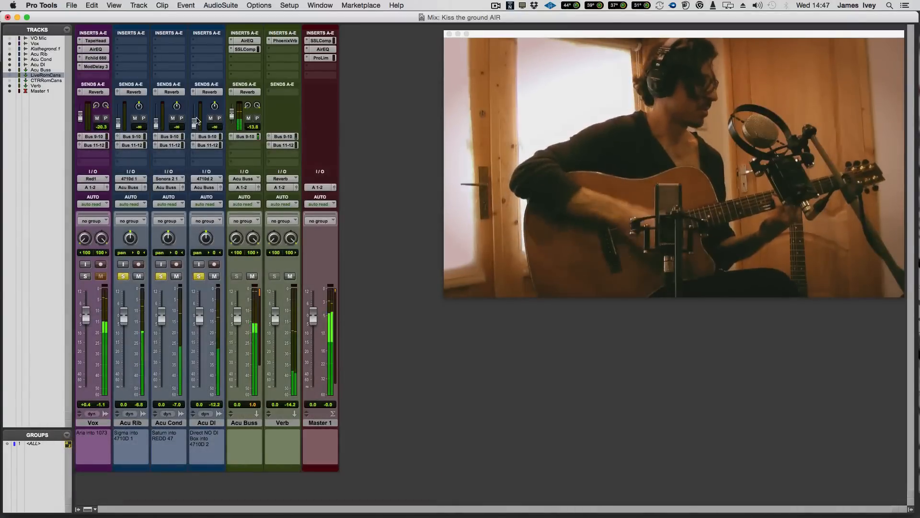
- Clear the solos on the Acu Rib, Acu Cond and Acu DI tracks
{"action": "left_click", "coordinate": [122, 276]}
{"action": "left_click", "coordinate": [138, 276]}
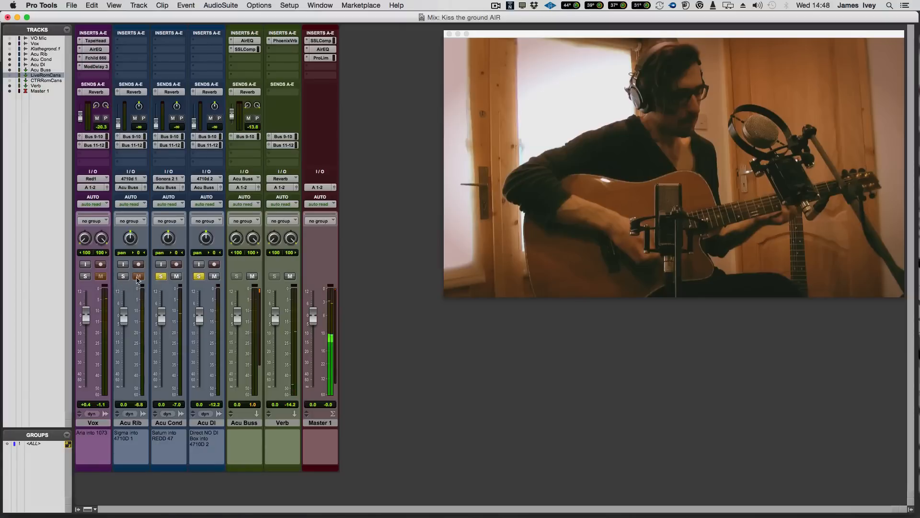
{"action": "left_click", "coordinate": [162, 277]}
{"action": "left_click", "coordinate": [198, 276]}
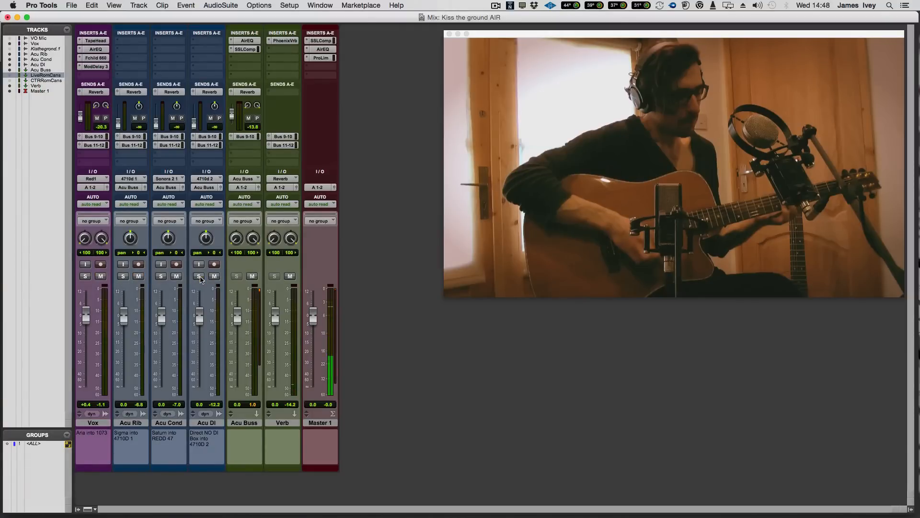
- Inspect the PhoenixVerb settings on the Verb track and close the plug-in
{"action": "left_click", "coordinate": [285, 41]}
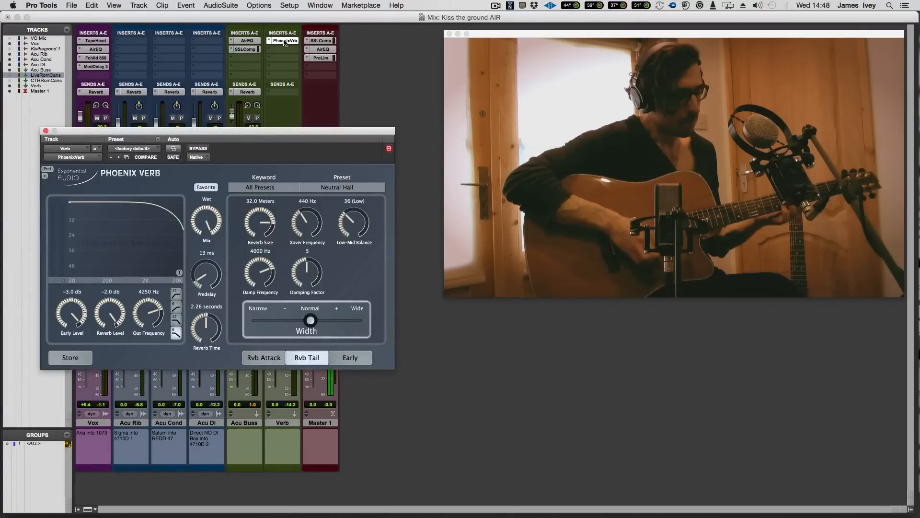
{"action": "left_click", "coordinate": [46, 131]}
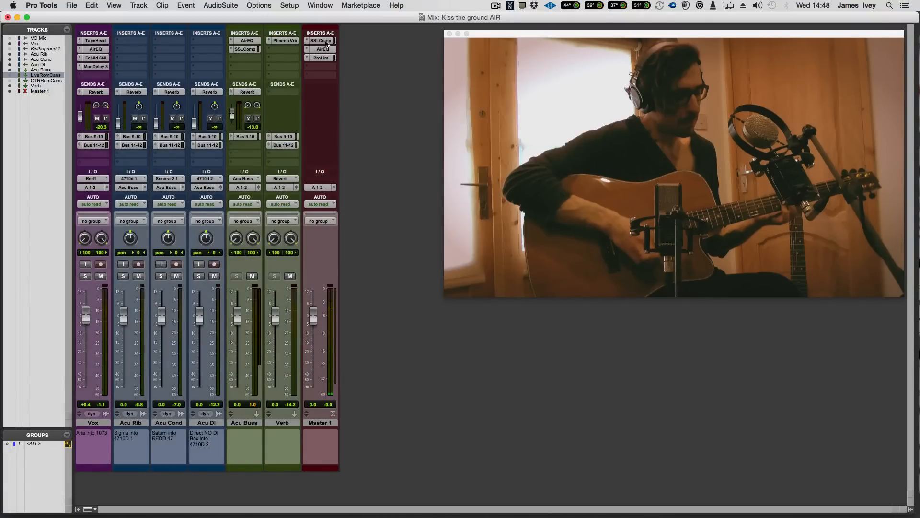
- Inspect the SSLComp, AirEQ and Pro Limiter inserts on the Master 1 track, and close the plug-in
{"action": "left_click", "coordinate": [321, 40]}
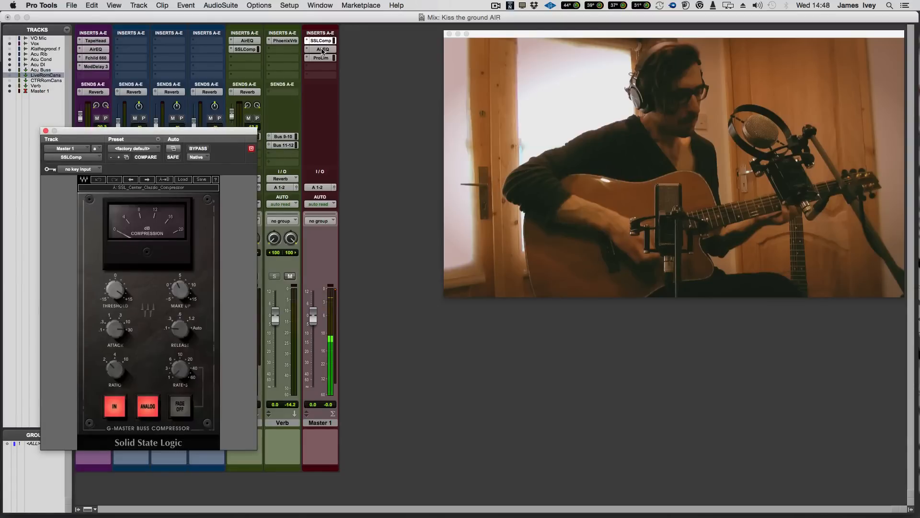
{"action": "left_click", "coordinate": [322, 49]}
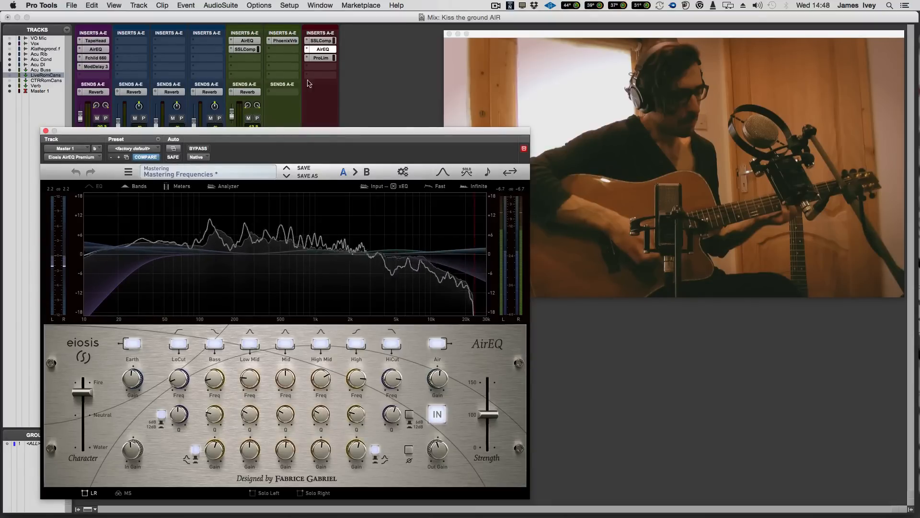
{"action": "left_click", "coordinate": [321, 57]}
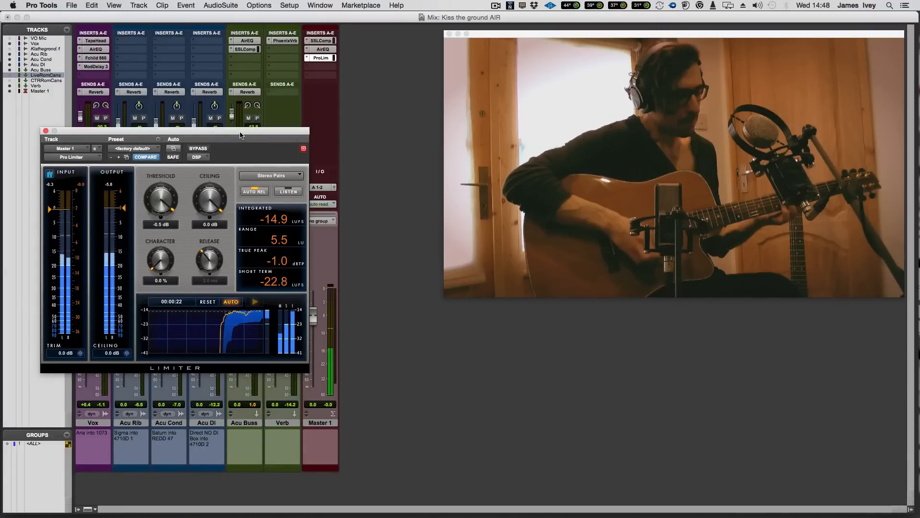
{"action": "left_click", "coordinate": [45, 131]}
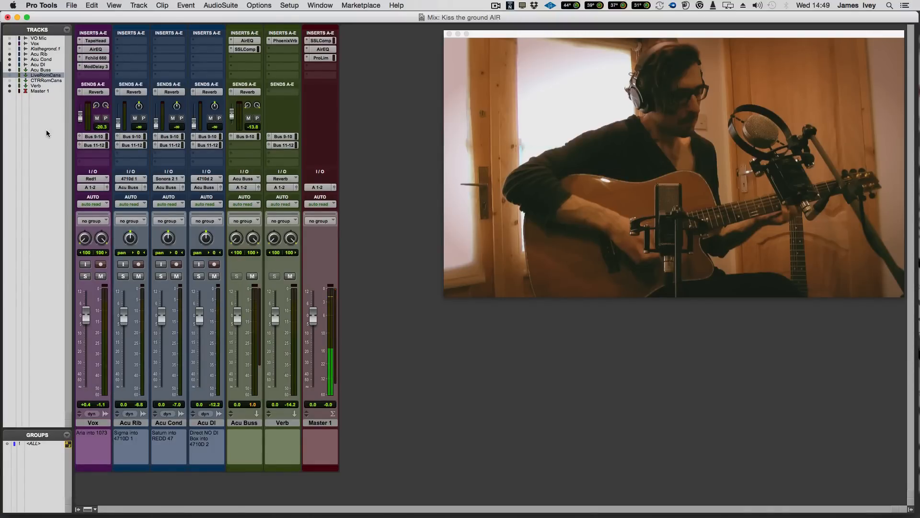
- Place the playback cursor at 5|2|515 in the Edit window, ahead of the first guitar notes, and play the song with the Mix window showing
{"action": "key", "text": "super+equal"}
{"action": "left_click", "coordinate": [205, 151]}
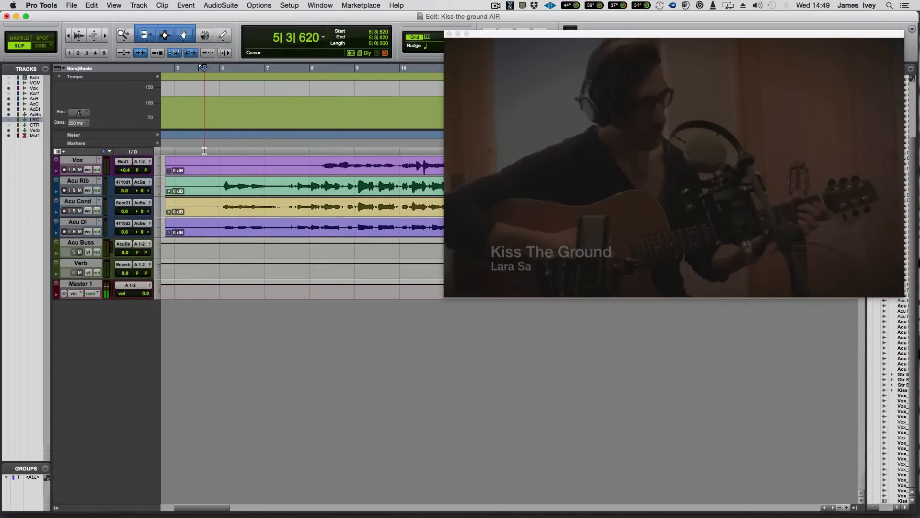
{"action": "left_click", "coordinate": [192, 151]}
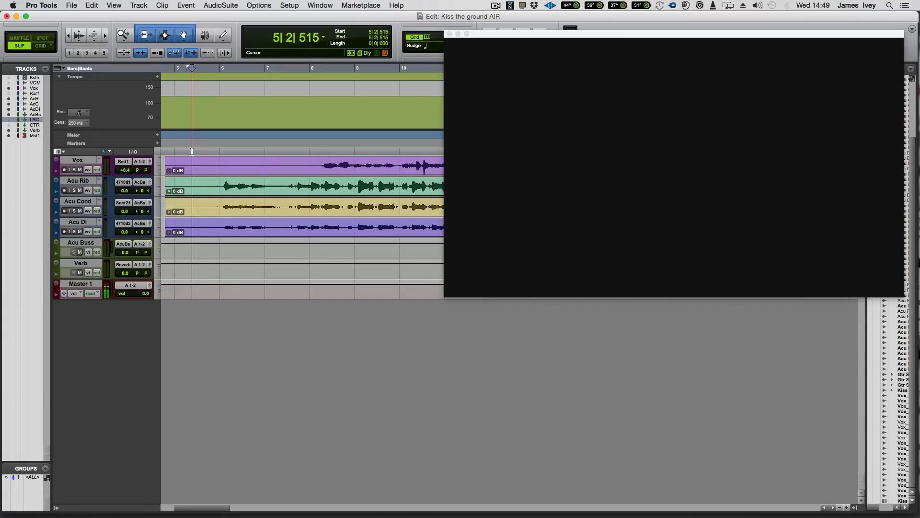
{"action": "key", "text": "super+equal"}
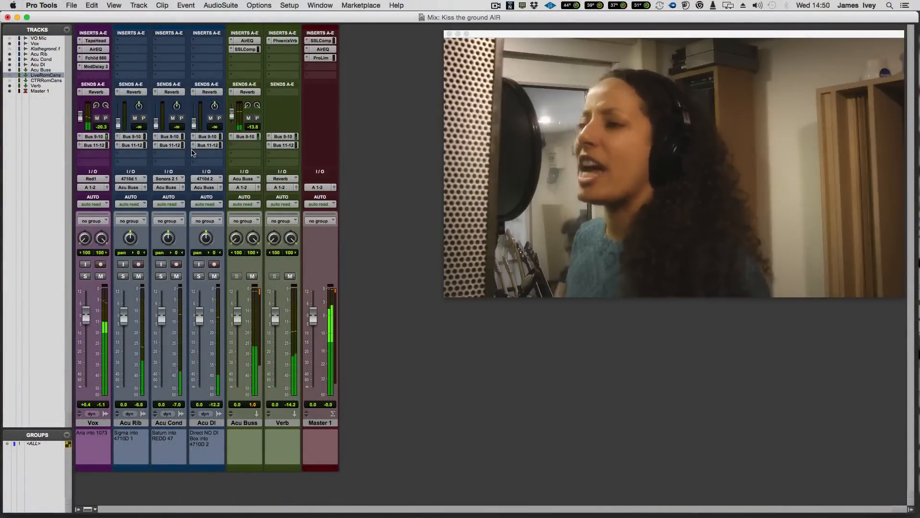
- View the Vox track's TapeHead, AirEQ, Fairchild 660 and Mod Delay III inserts during playback
{"action": "left_click", "coordinate": [94, 40]}
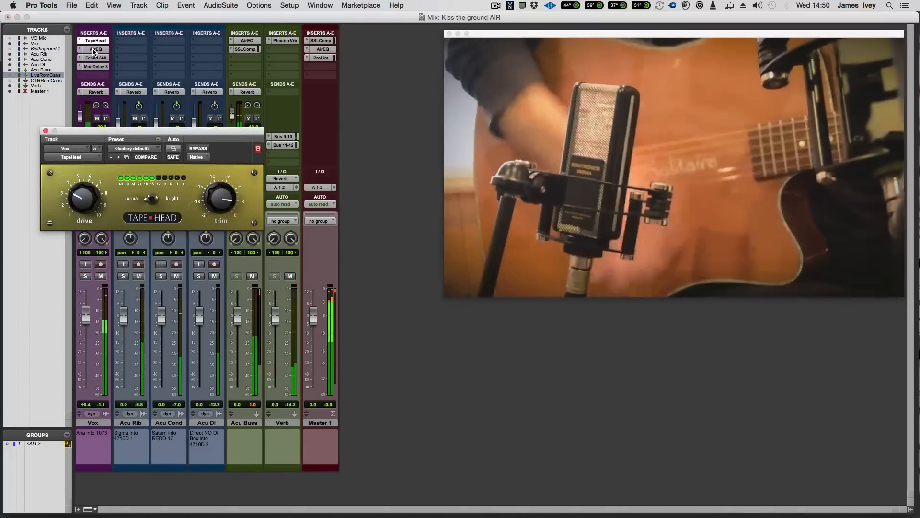
{"action": "left_click", "coordinate": [95, 50]}
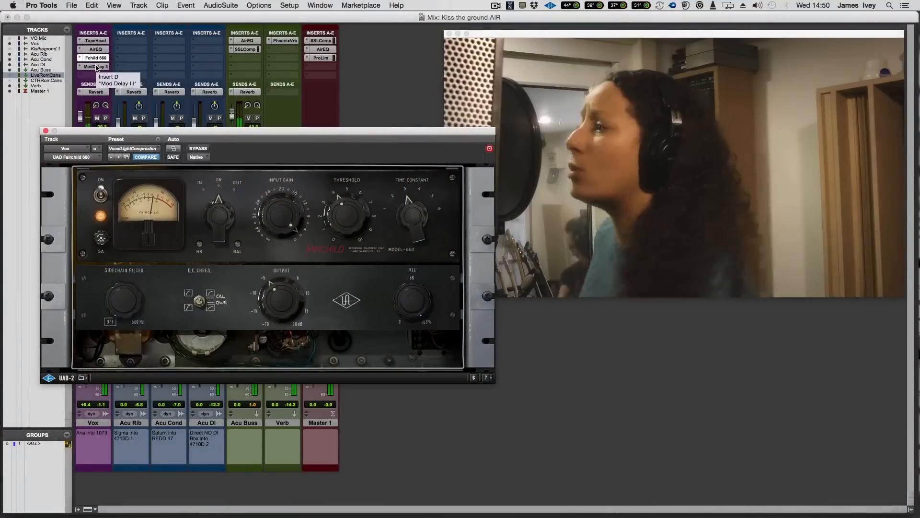
{"action": "left_click", "coordinate": [96, 66]}
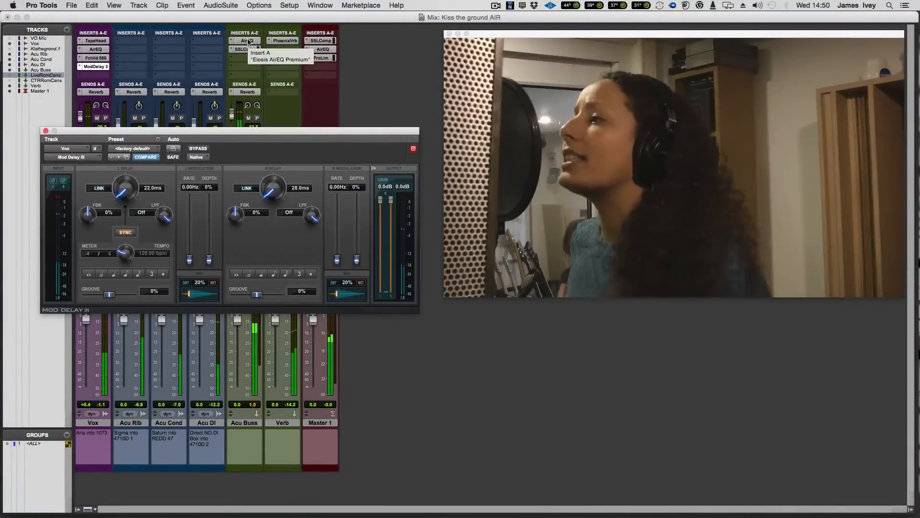
- View AirEQ on Acu Buss, PhoenixVerb on Verb, and SSLComp and AirEQ on Master 1 while the song plays
{"action": "left_click", "coordinate": [248, 41]}
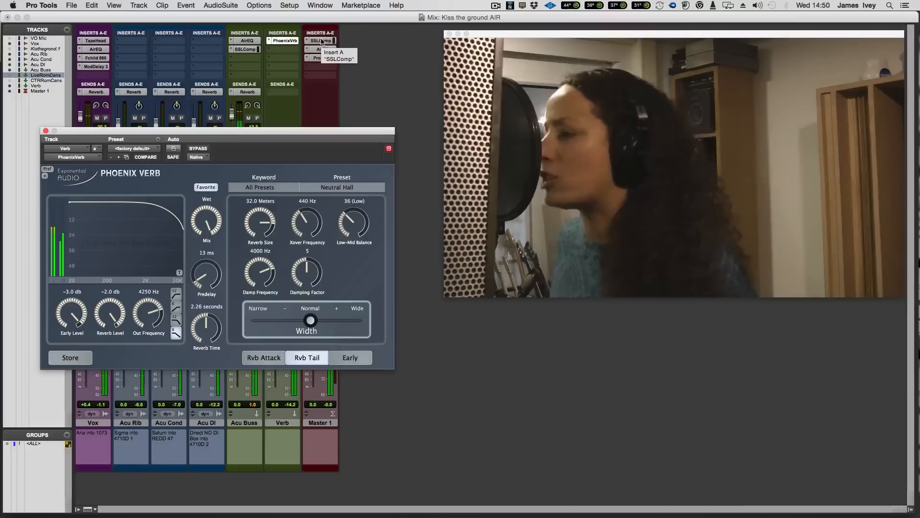
{"action": "left_click", "coordinate": [320, 41]}
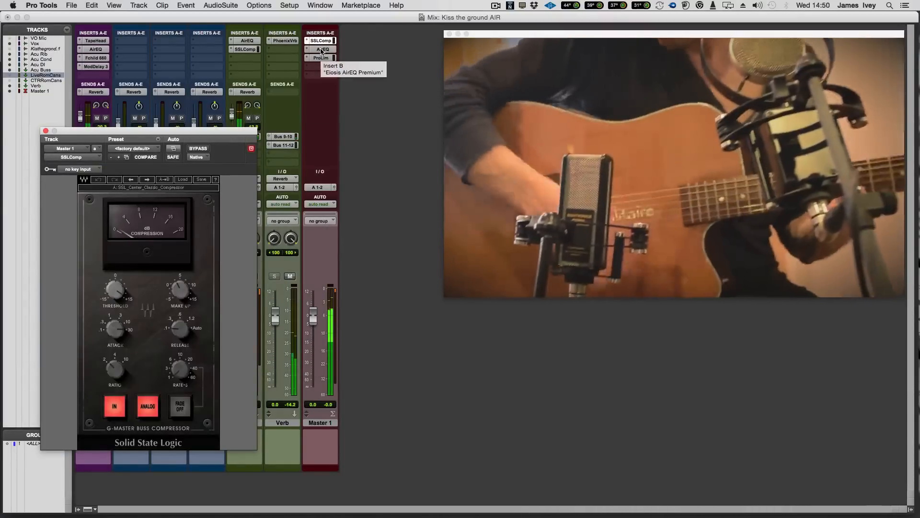
{"action": "left_click", "coordinate": [321, 50]}
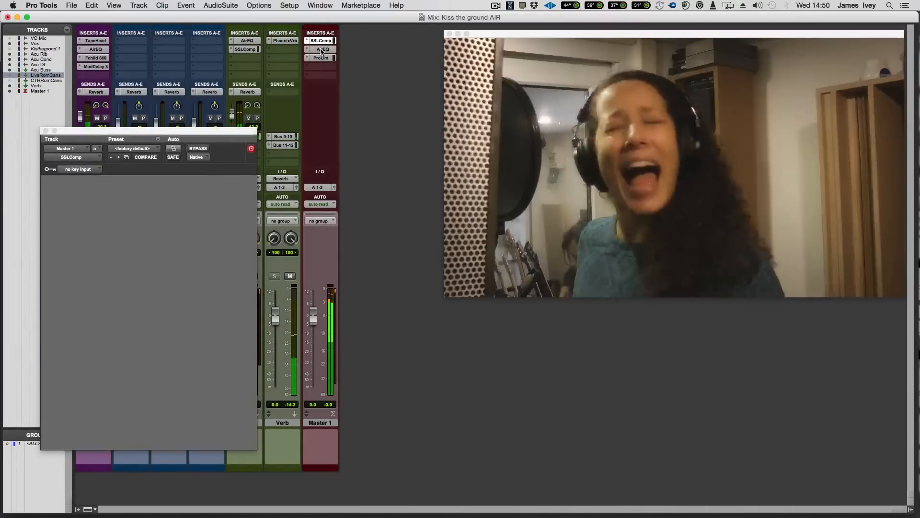